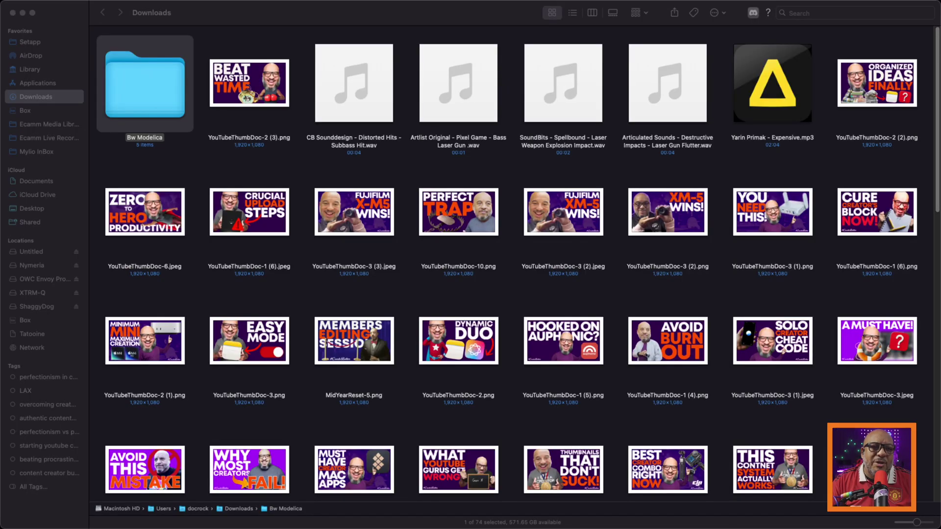
- Cycle the Downloads window through list, column, gallery and icon views with ⌘1–⌘4
left_click(461, 15)
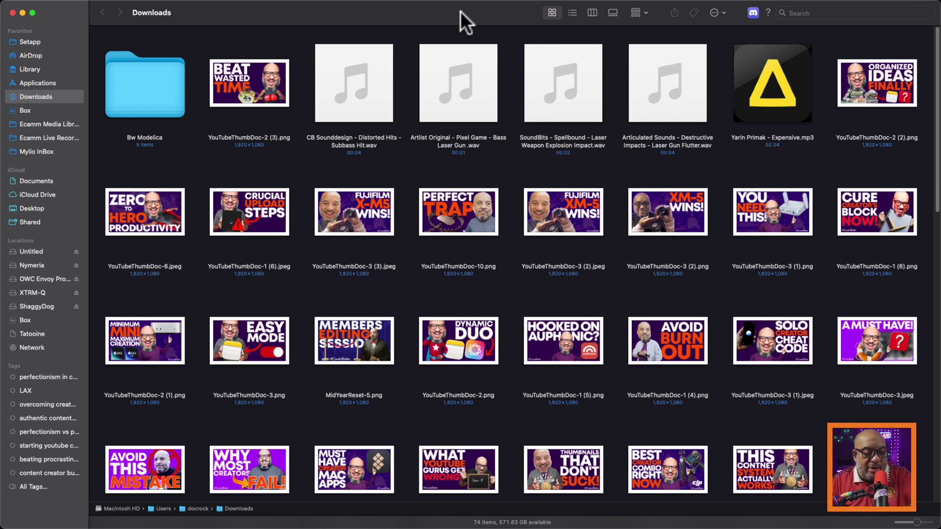
key("super+2")
key("super+3")
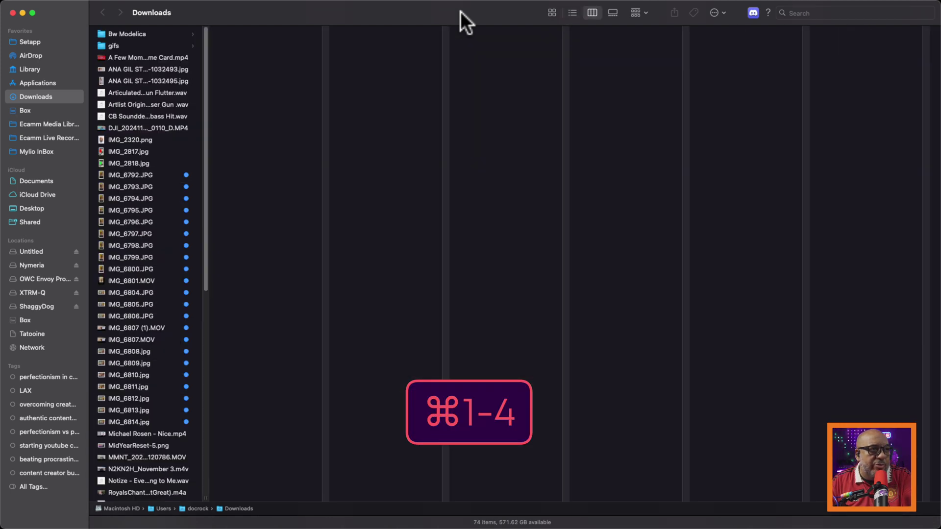
key("super+4")
key("super+1")
key("super+2")
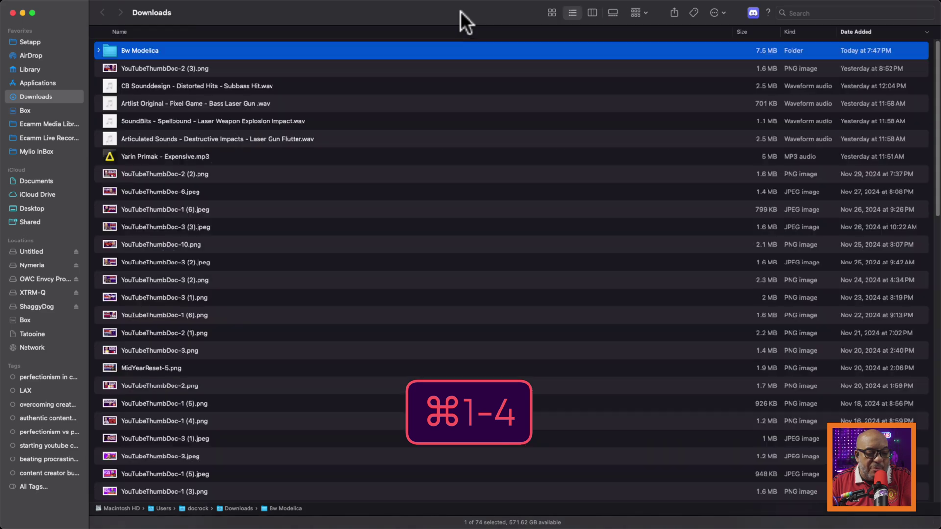
key("super+3")
key("super+4")
key("super+3")
key("super+2")
key("super+1")
- In icon view, show a widened preview pane and preview the SpongeBob Time Card.mp4 video
left_click(104, 14)
key("super+1")
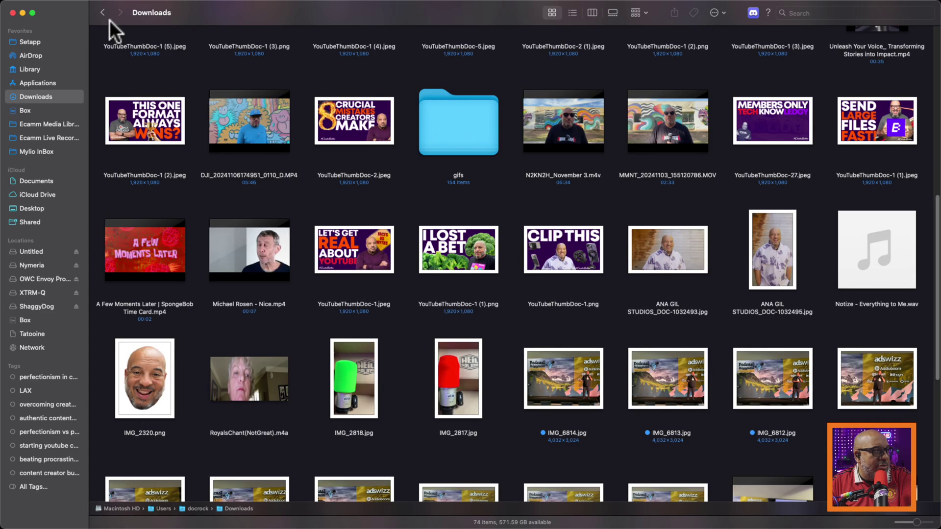
scroll(323, 125, "up", 3)
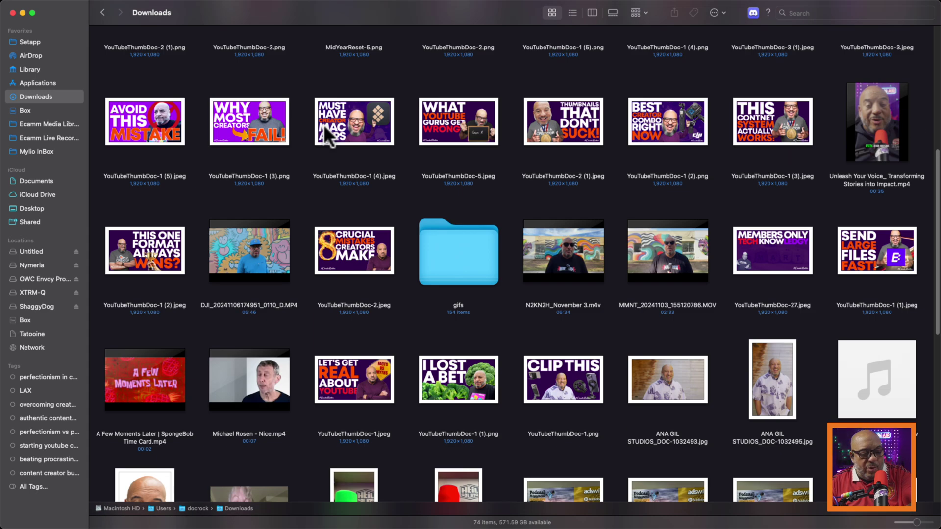
key("super+shift+p")
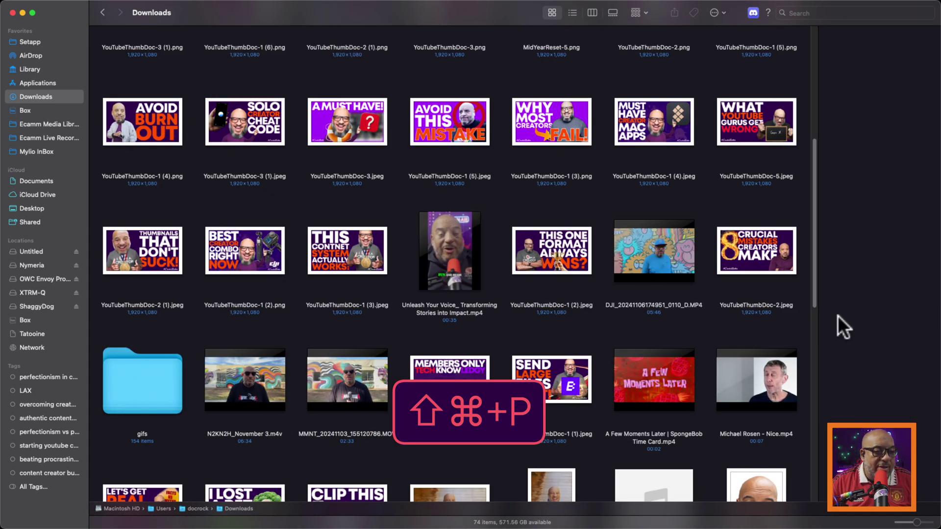
left_click_drag(815, 323, 716, 319)
scroll(562, 372, "down", 5)
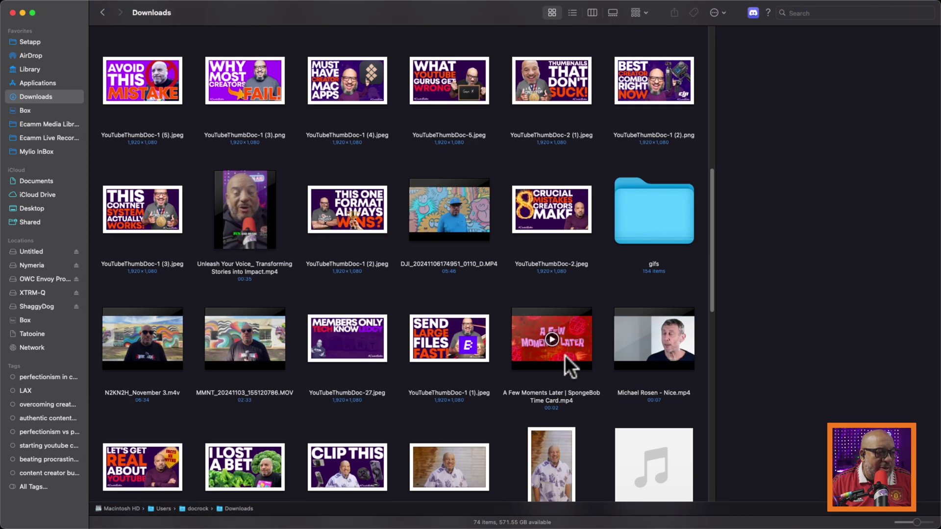
left_click(569, 348)
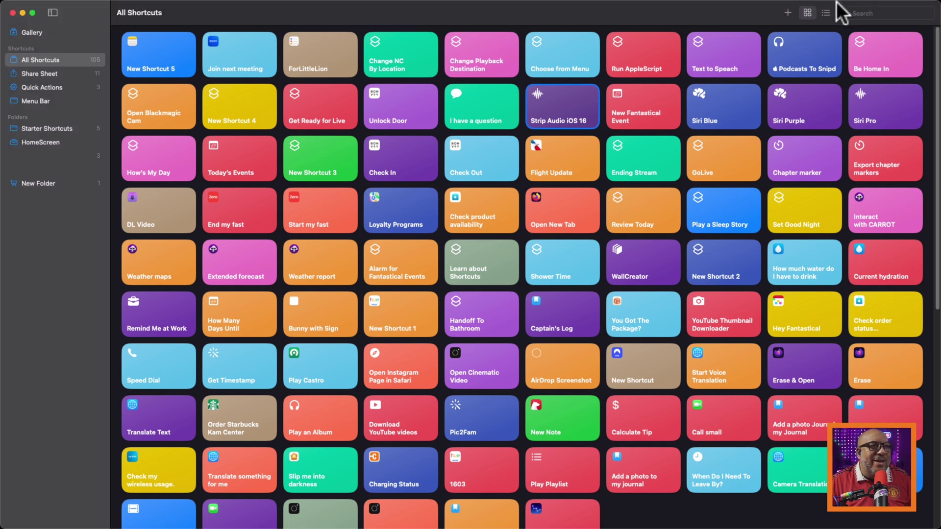
- Create a new shortcut and move its editor window into place
left_click(784, 11)
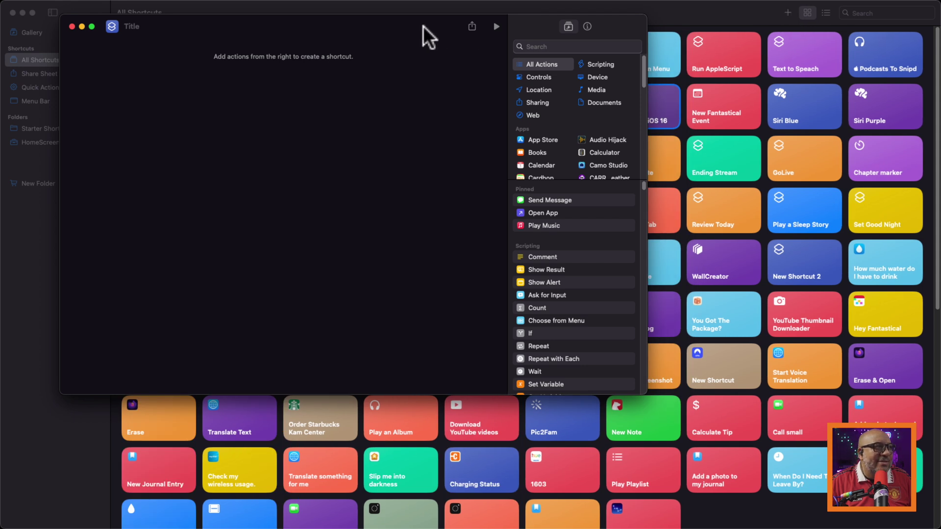
left_click_drag(422, 26, 573, 49)
- Title the shortcut 'Bust Out' and show its Details settings
left_click(304, 49)
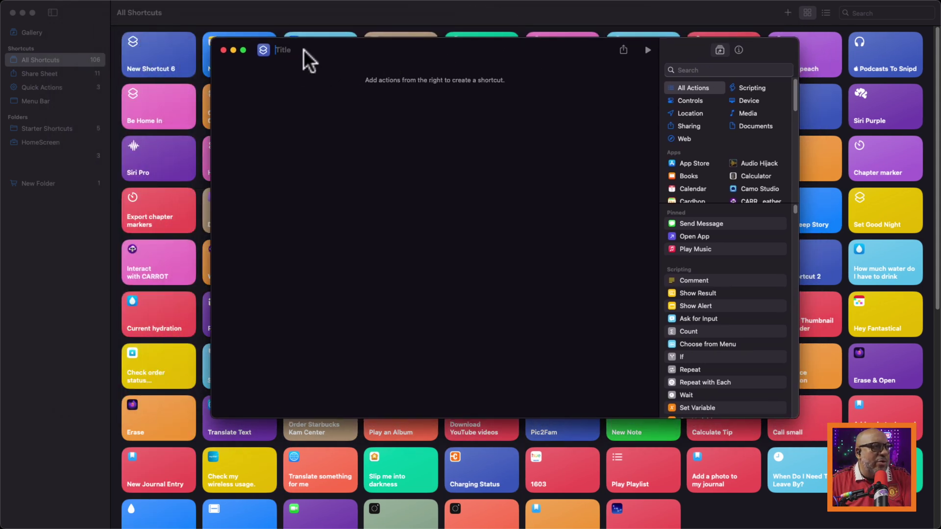
type("Bust Ou")
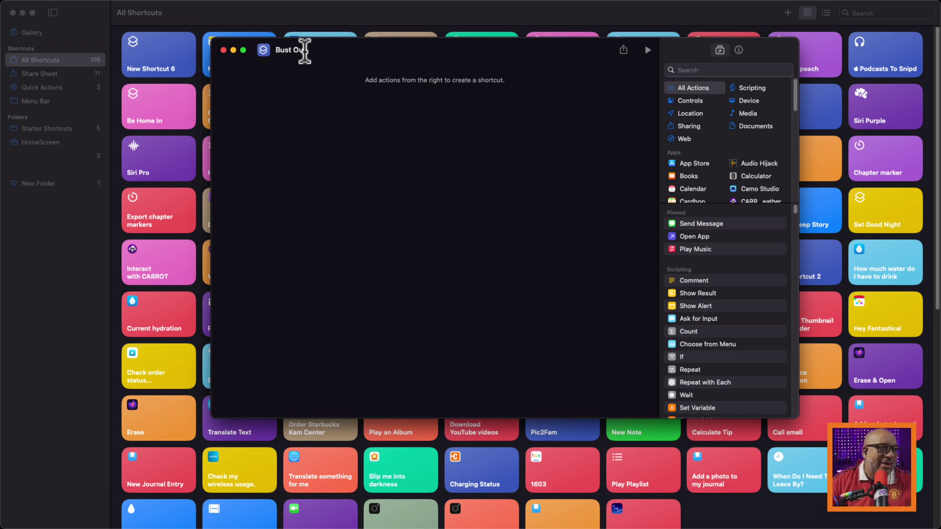
type("t")
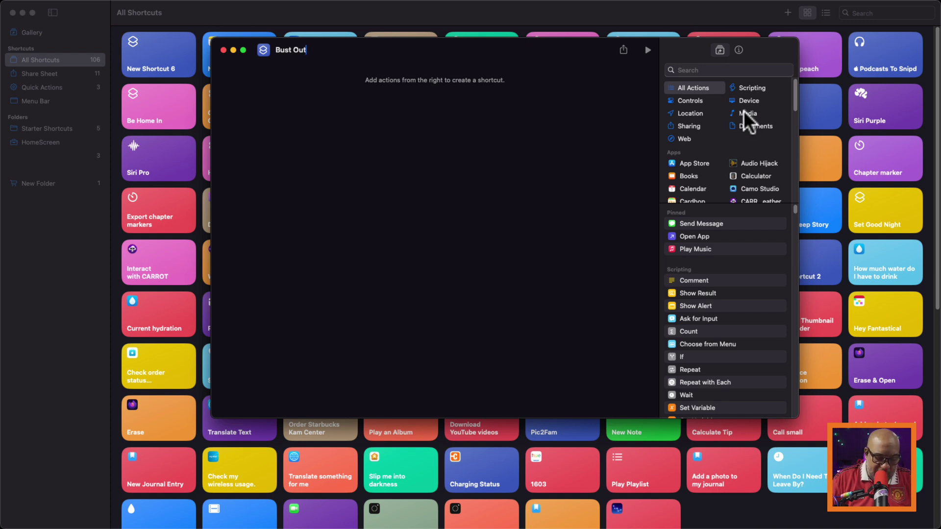
left_click(738, 50)
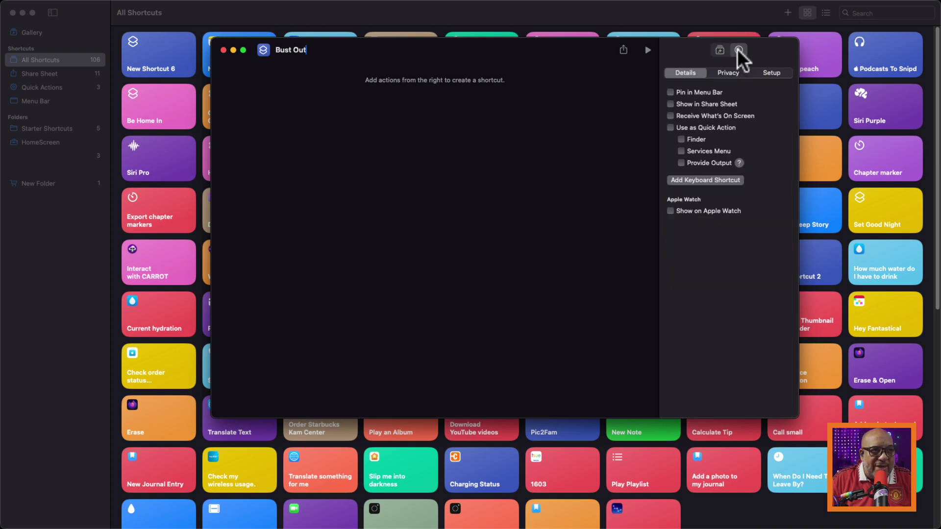
- Turn on Show in Share Sheet, Receive What's On Screen, Finder Quick Action and Provide Output
left_click(670, 103)
left_click(670, 115)
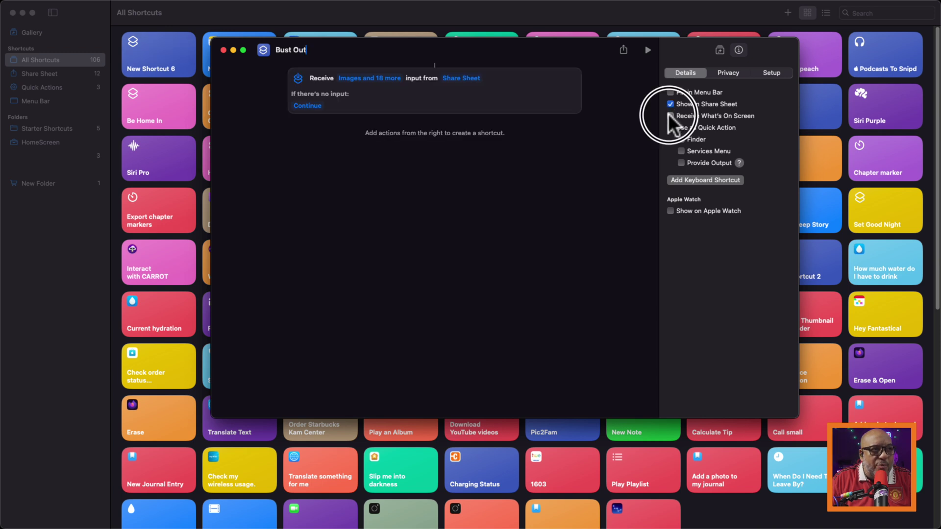
left_click(669, 127)
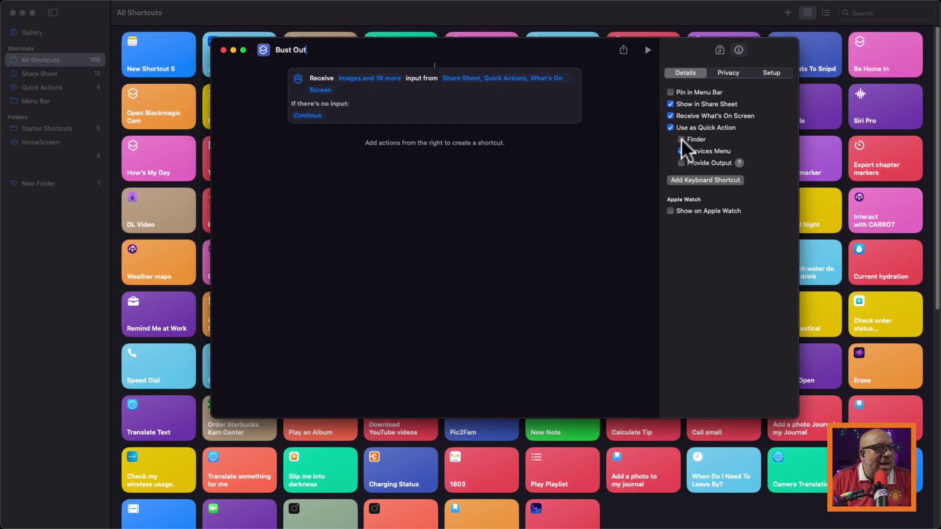
left_click(681, 139)
left_click(681, 163)
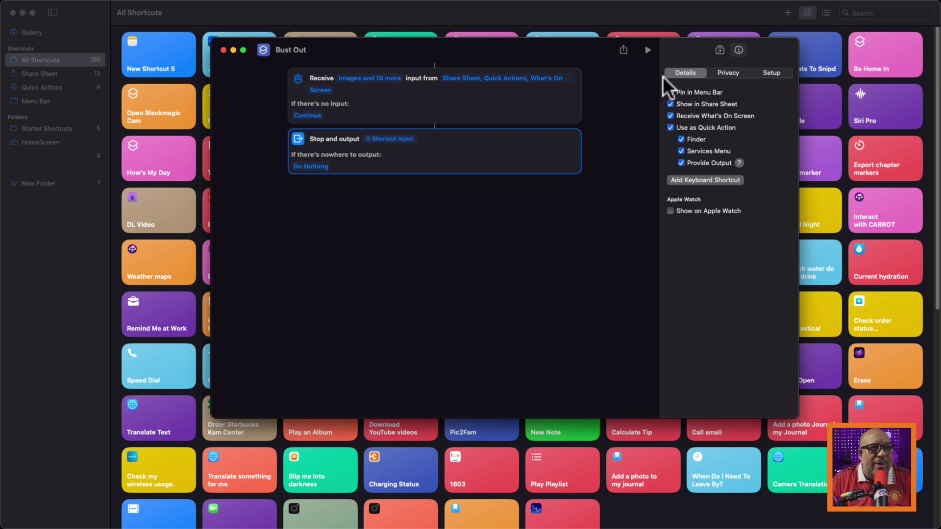
left_click(718, 49)
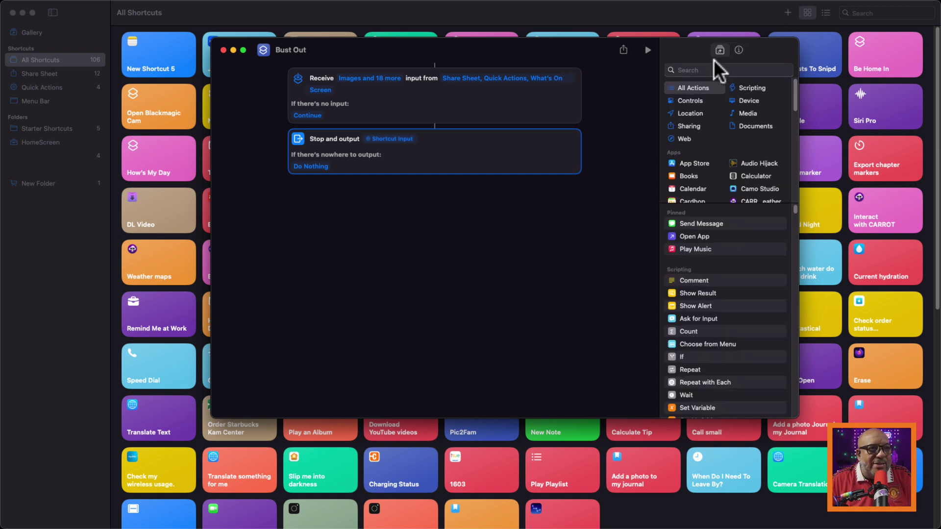
- Search 'enc' and place Encode Media between the Receive and Stop and output steps
left_click(709, 69)
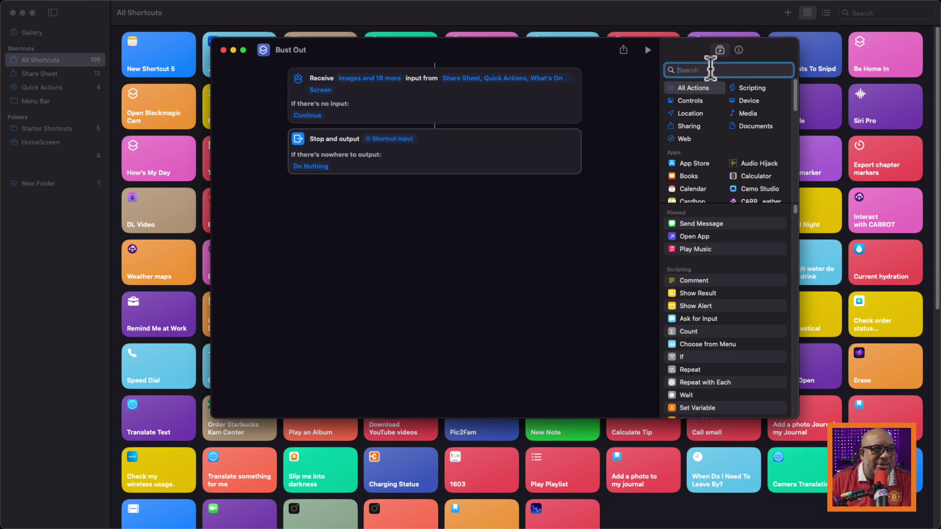
type("encode")
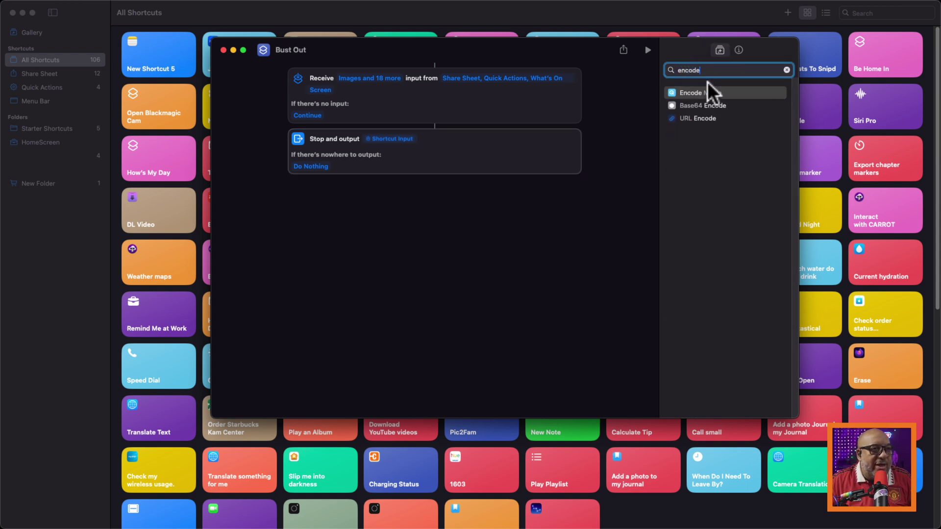
left_click(690, 93)
left_click_drag(690, 92, 383, 134)
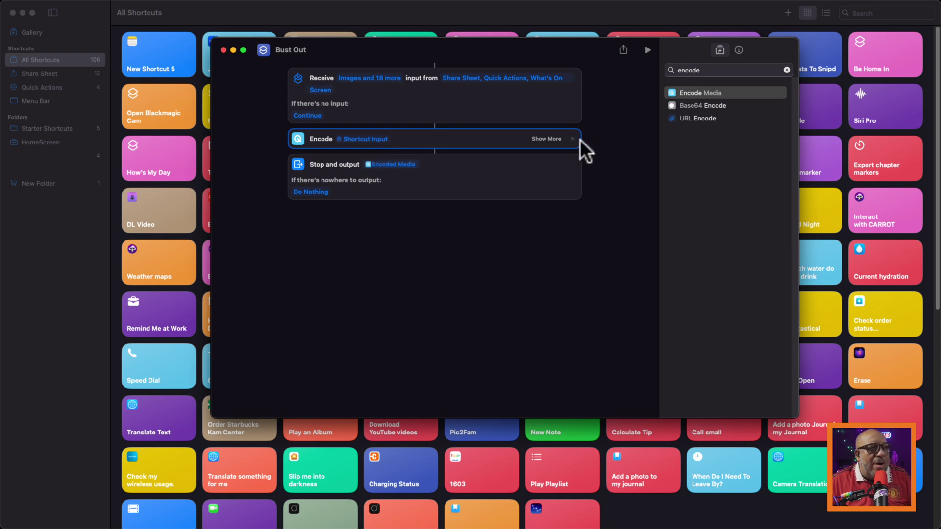
- Set Encode Media to Audio Only with M4A format and Normal speed
left_click(546, 139)
left_click(390, 161)
left_click(422, 174)
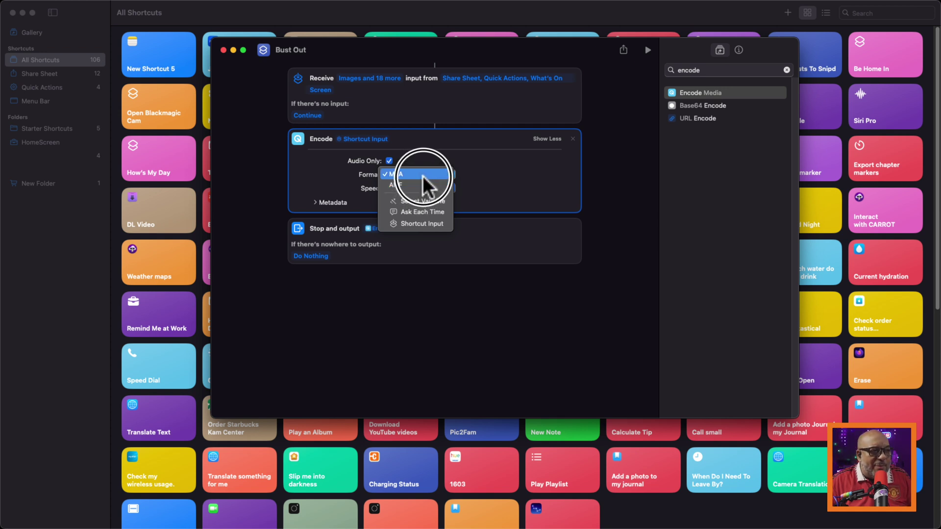
left_click(423, 175)
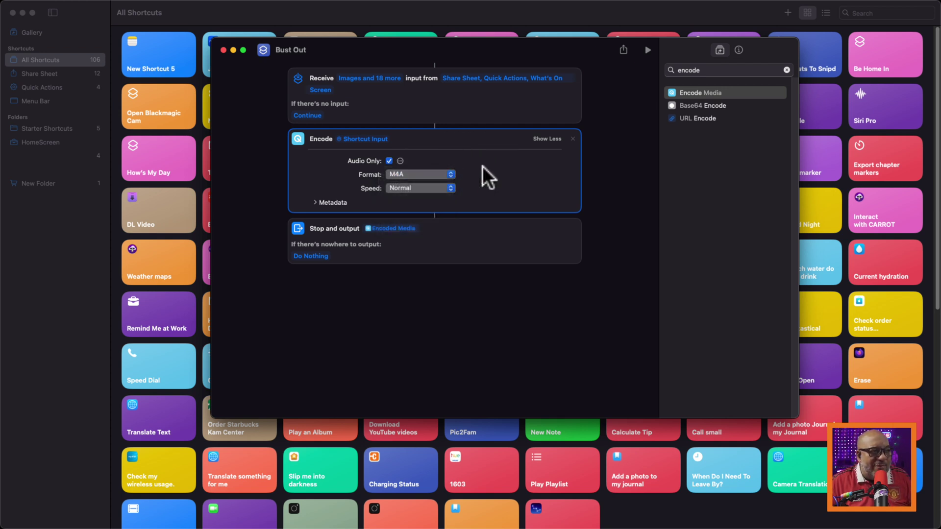
left_click(393, 190)
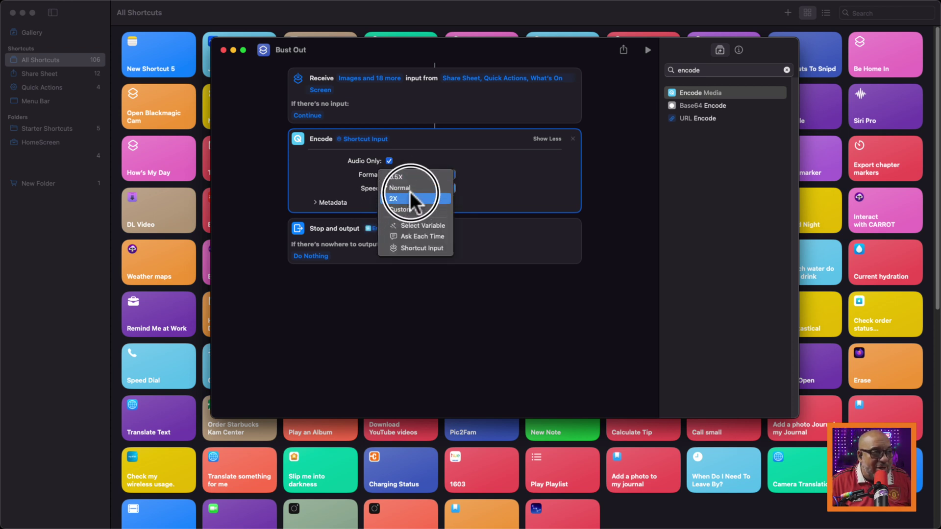
left_click(532, 201)
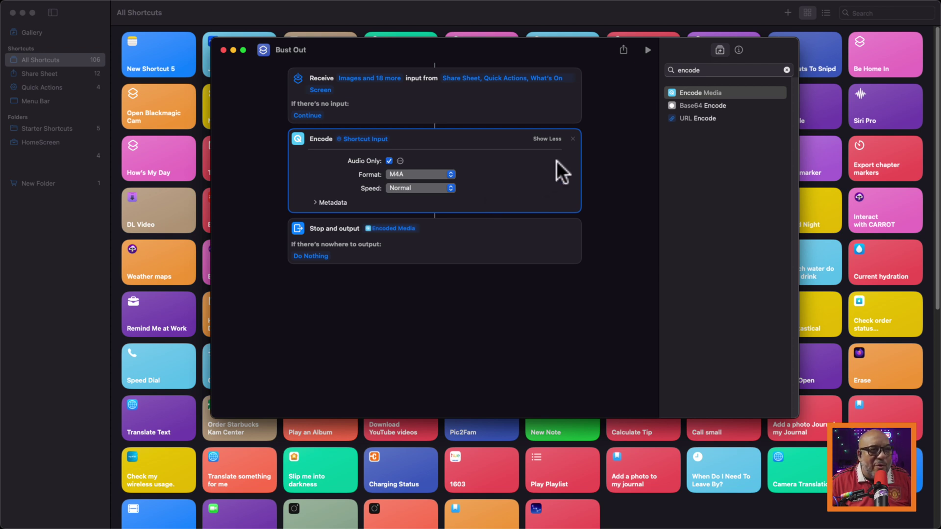
- Uncheck unneeded Receive input types: images, files, text, URLs, locations, contacts, iTunes products and others
left_click(357, 79)
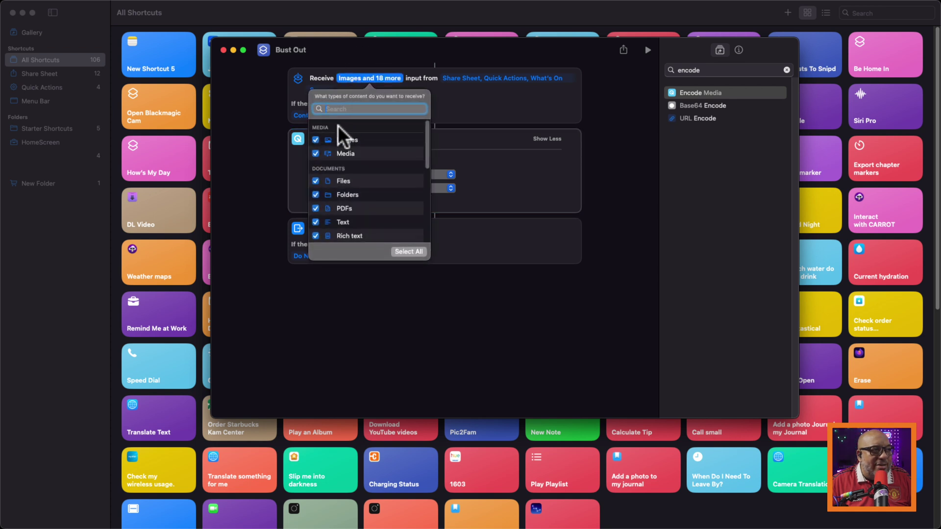
left_click(316, 140)
left_click(315, 181)
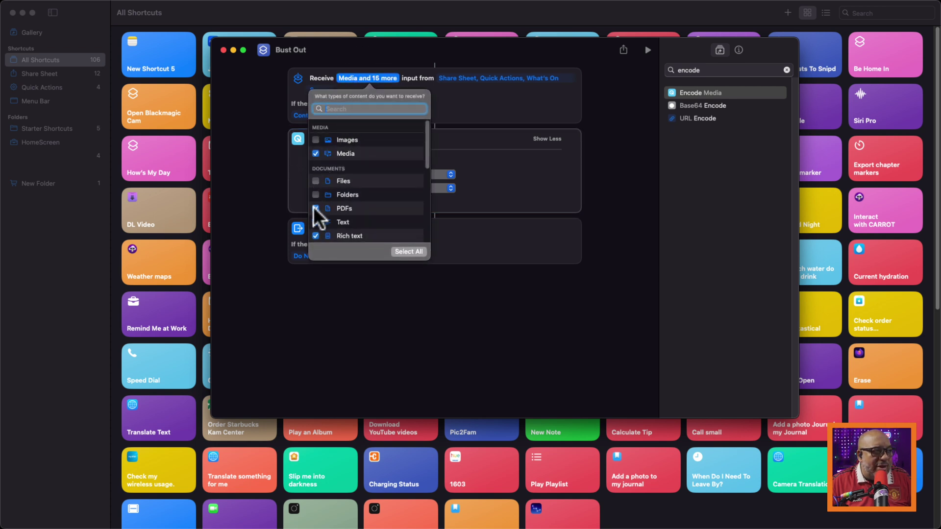
left_click(315, 222)
left_click(315, 237)
scroll(381, 222, "down", 4)
left_click(315, 178)
left_click(315, 164)
left_click(316, 150)
left_click(315, 205)
left_click(316, 219)
scroll(380, 212, "down", 2)
left_click(316, 199)
left_click(315, 213)
left_click(315, 226)
scroll(363, 216, "down", 2)
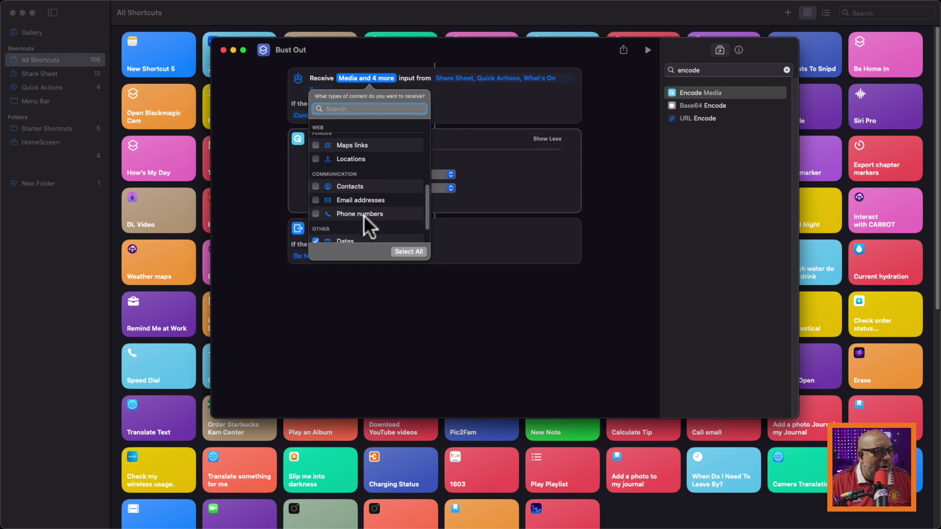
left_click(315, 236)
left_click(315, 222)
left_click(316, 208)
scroll(369, 192, "up", 1)
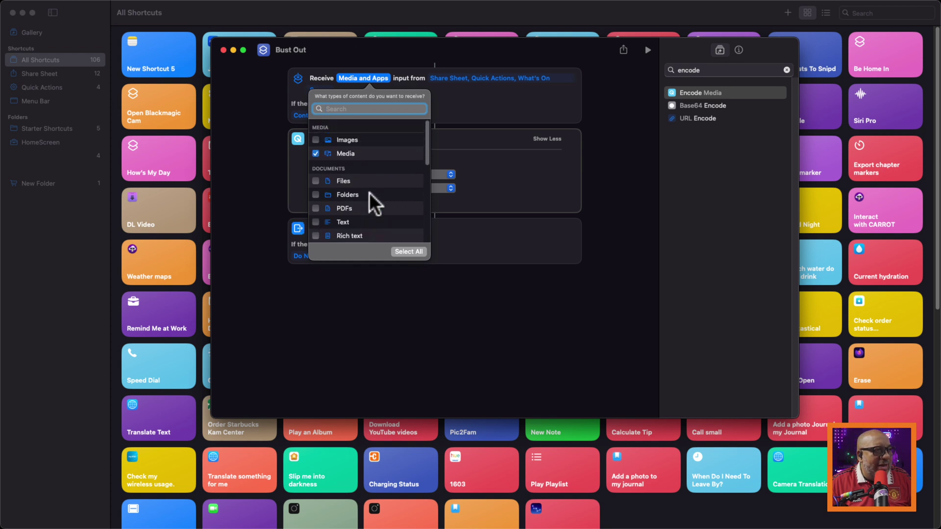
left_click(474, 107)
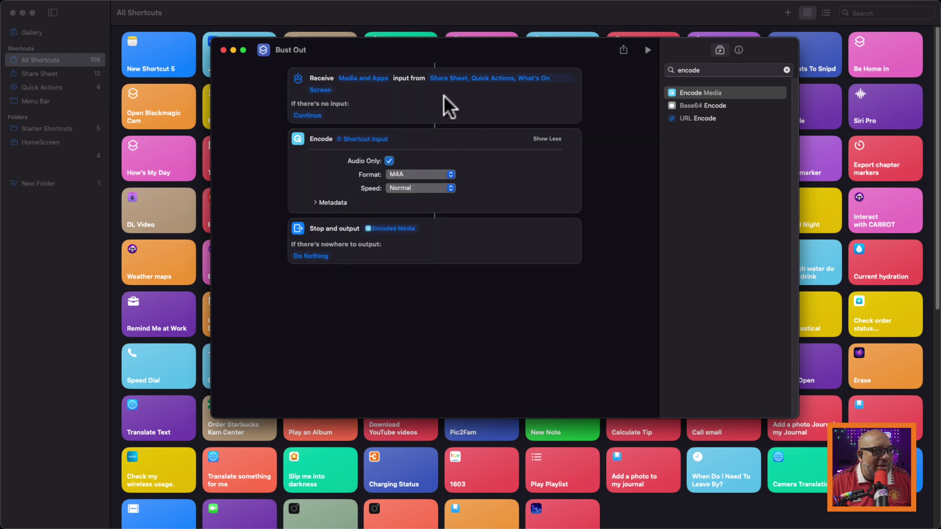
- Confirm Media remains checked among the accepted input types and clear the action search
left_click(377, 78)
left_click(382, 77)
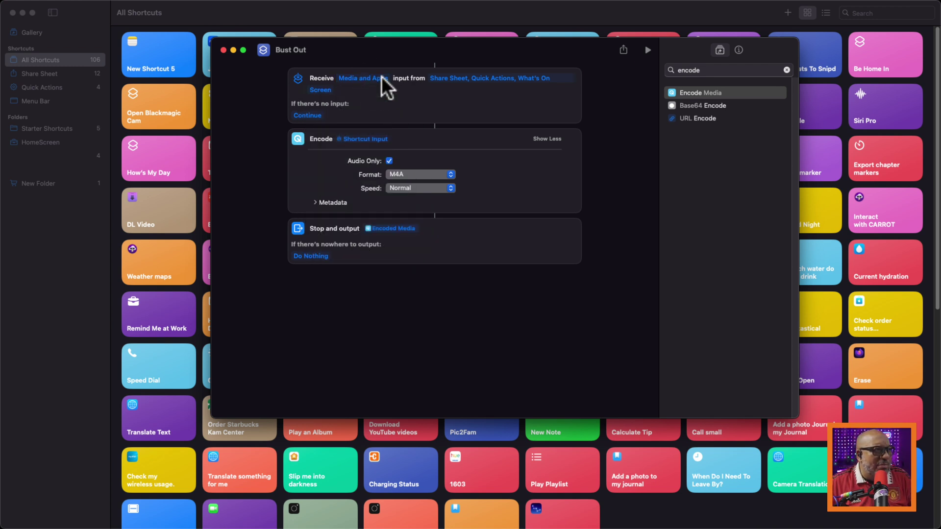
left_click(382, 77)
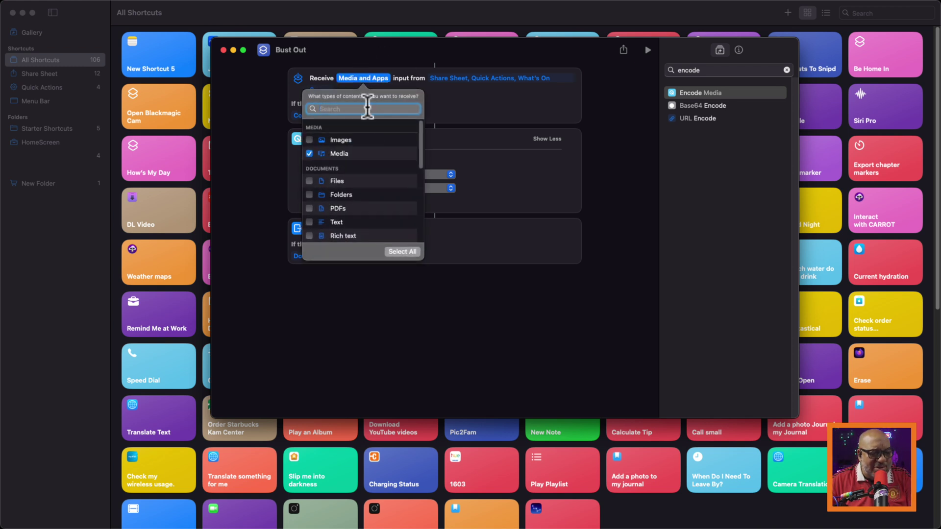
type("Media")
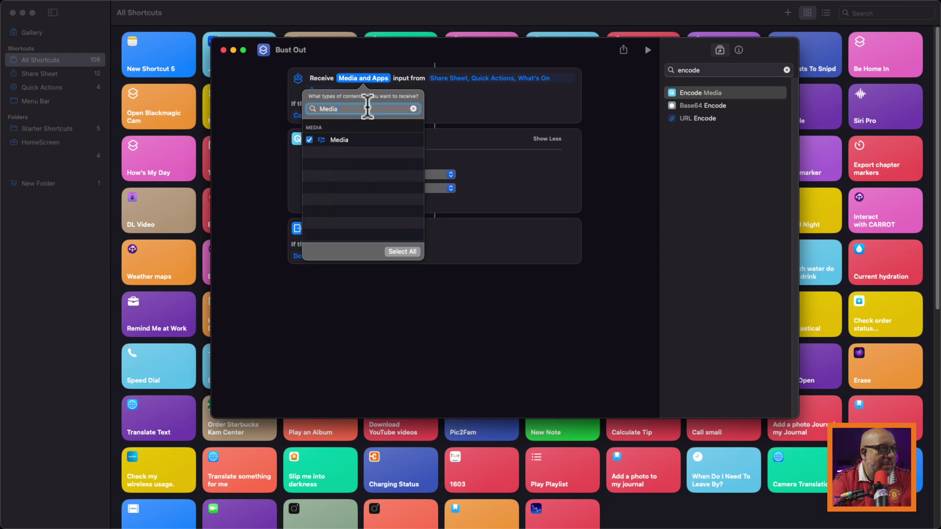
left_click(344, 139)
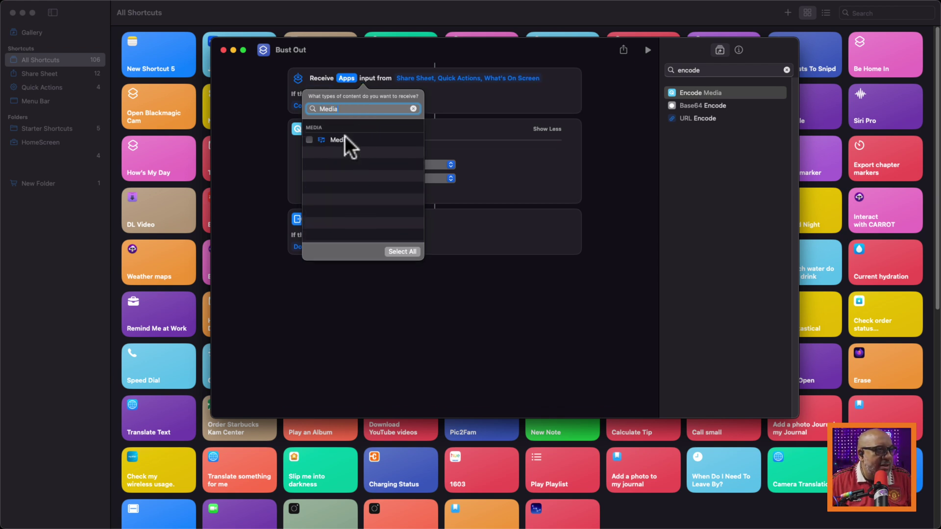
left_click(342, 139)
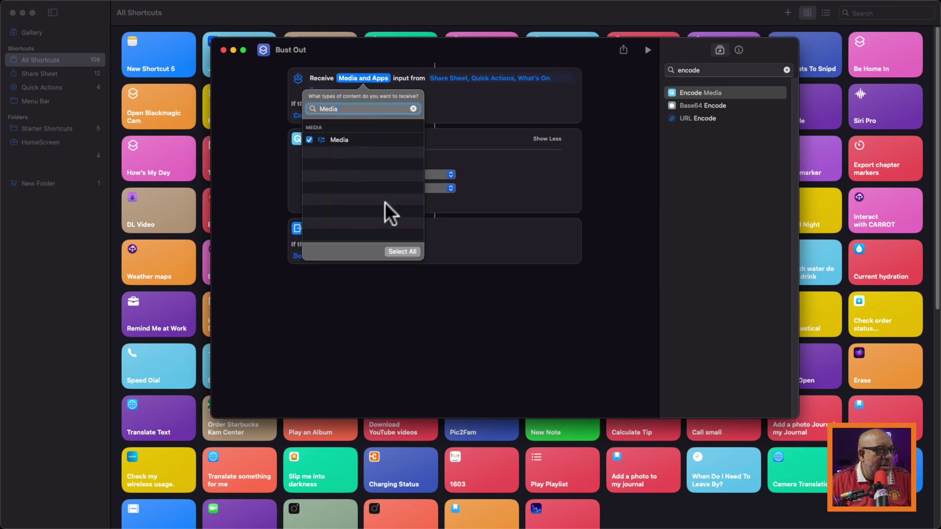
left_click(481, 105)
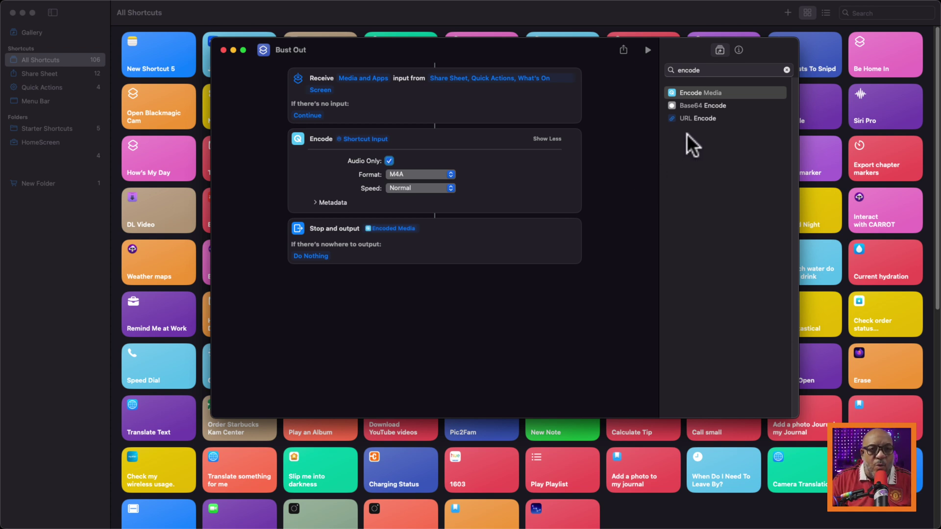
left_click(786, 69)
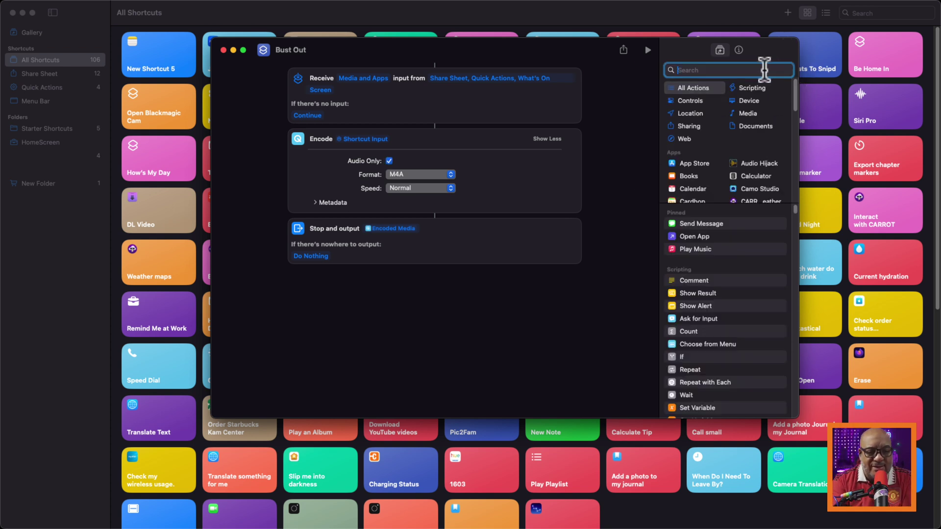
- Add a Save File step after Encode Media and reveal its Ask Where To Save option
type("Save")
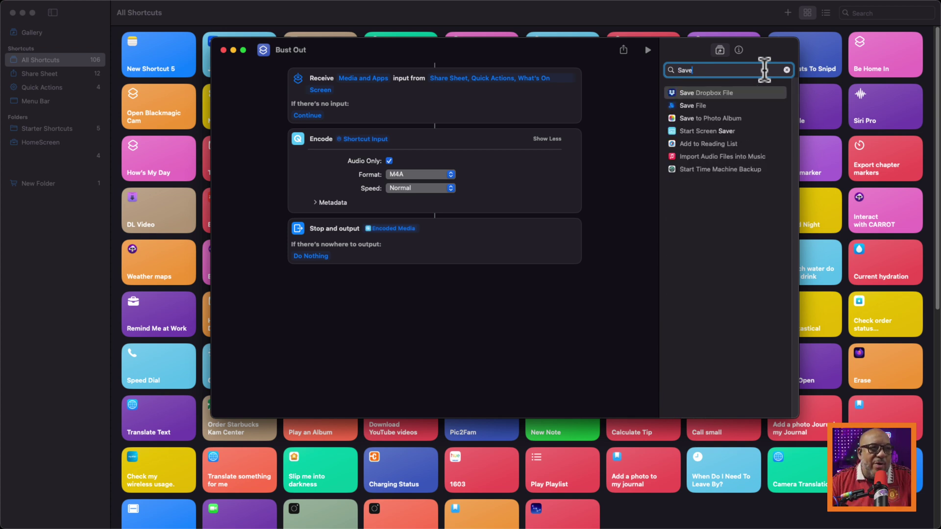
left_click_drag(707, 104, 402, 236)
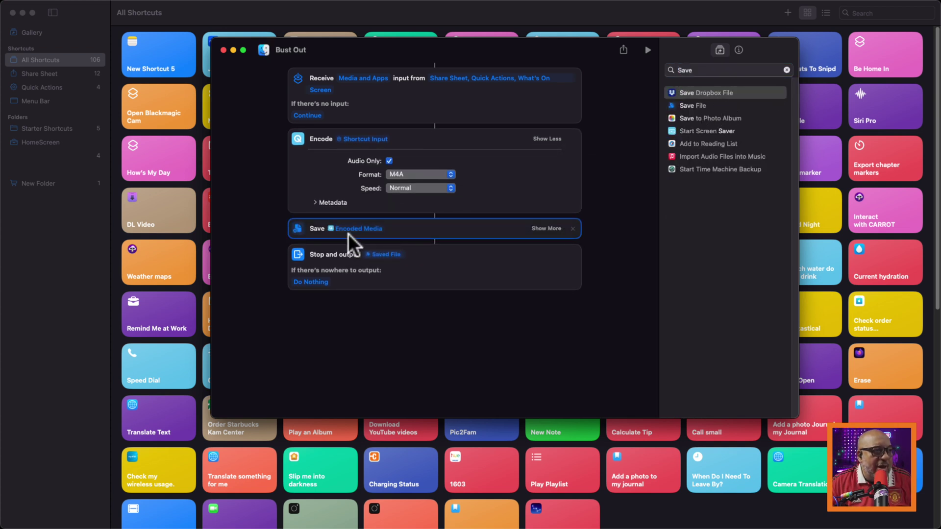
left_click(551, 228)
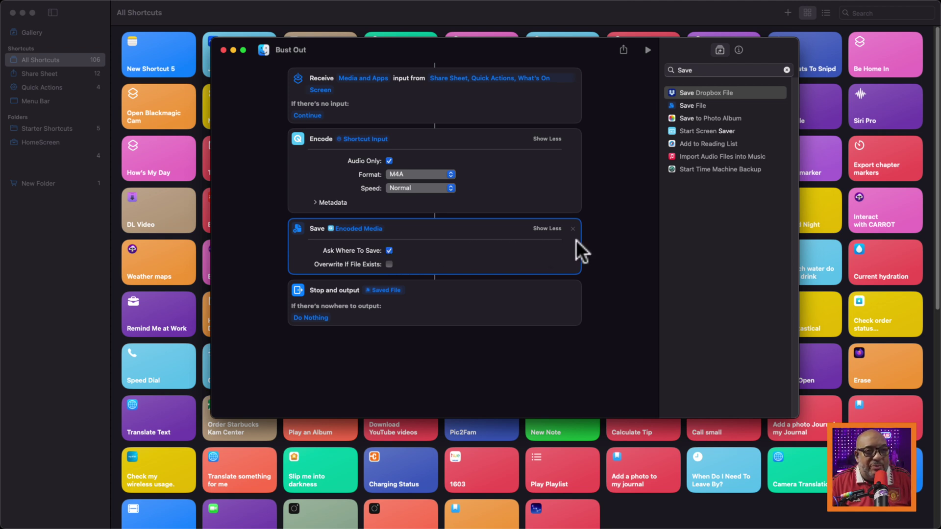
- Give Bust Out a speaker symbol icon found by searching 'Spea', then close its editor
left_click(263, 50)
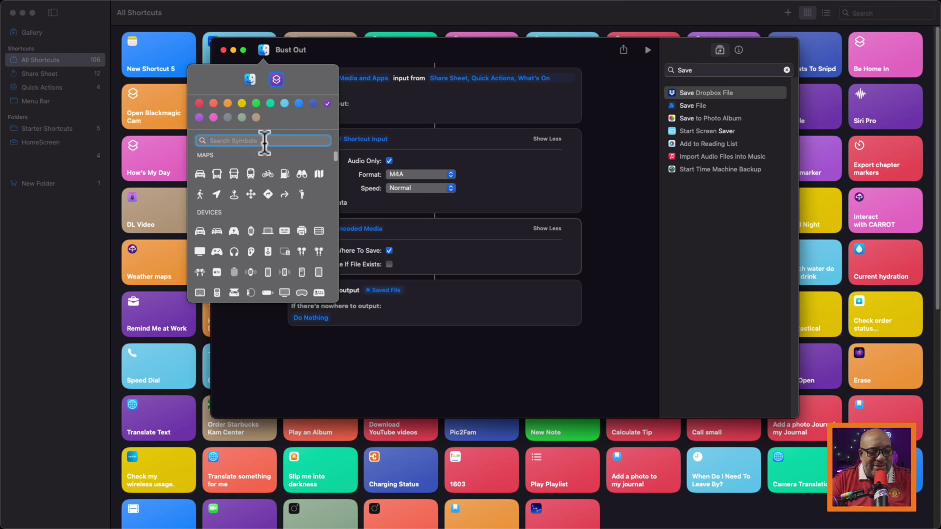
type("Speak")
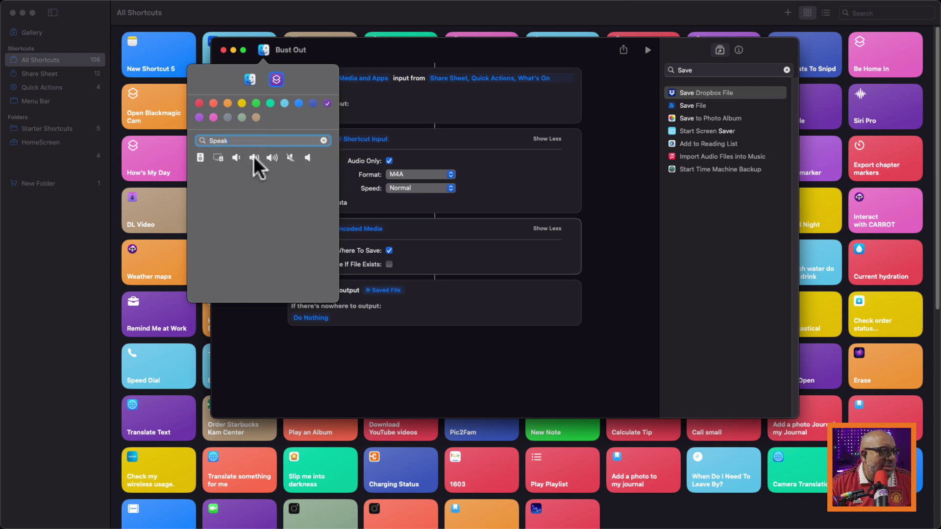
left_click(254, 157)
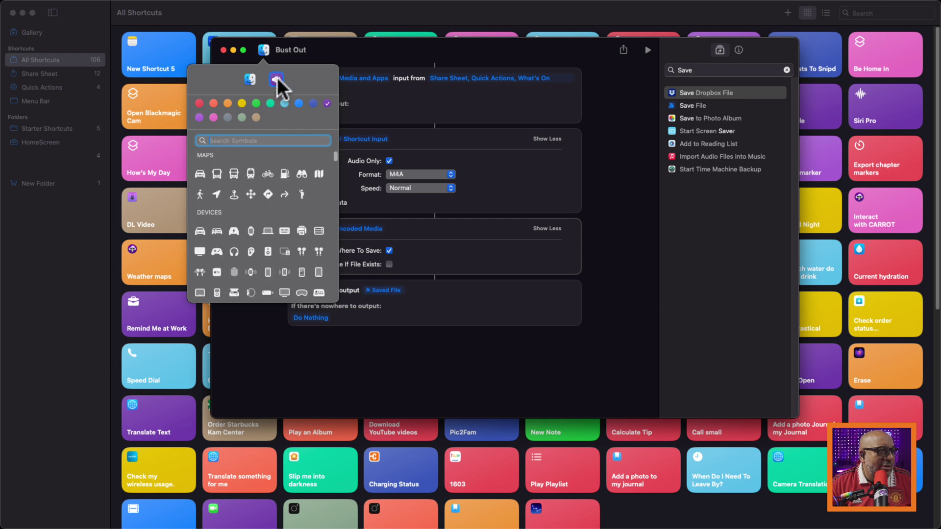
left_click(406, 100)
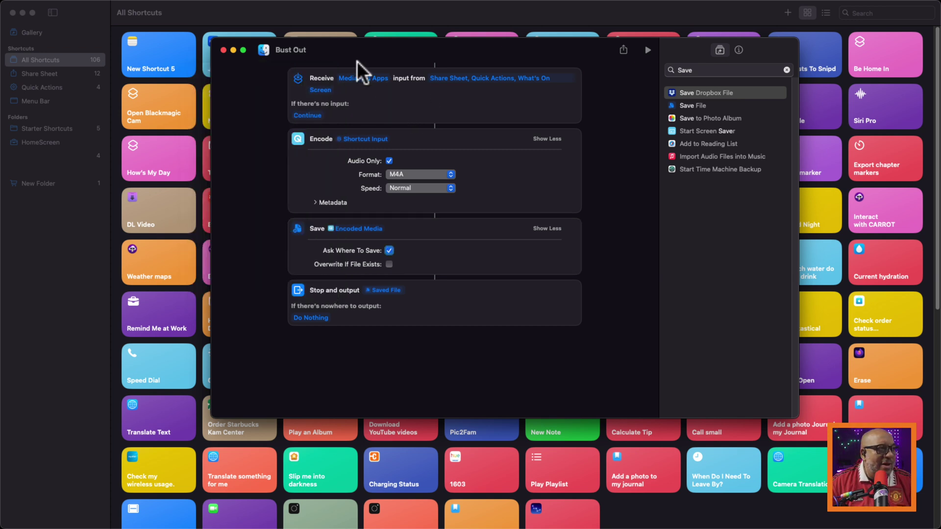
left_click(223, 50)
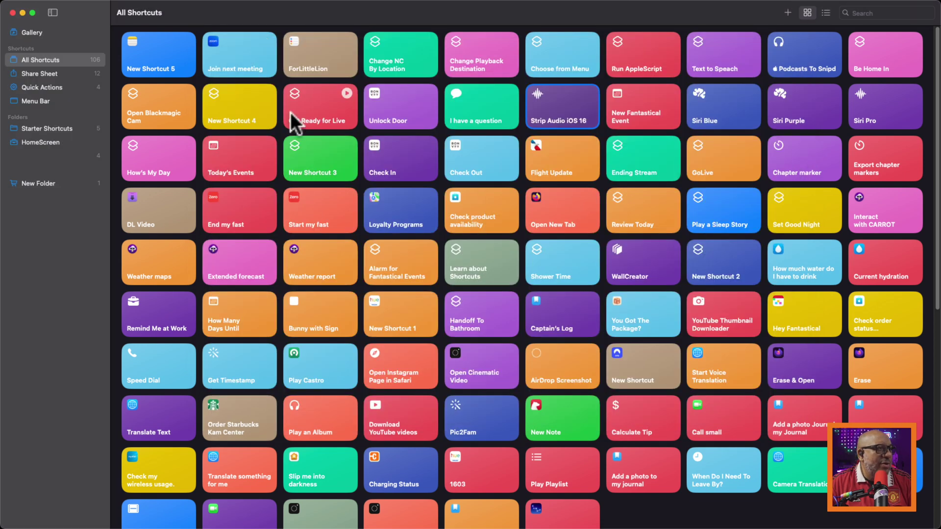
- Show Share Sheet shortcuts, then run Bust Out on the SpongeBob video from Finder's preview pane
left_click(63, 73)
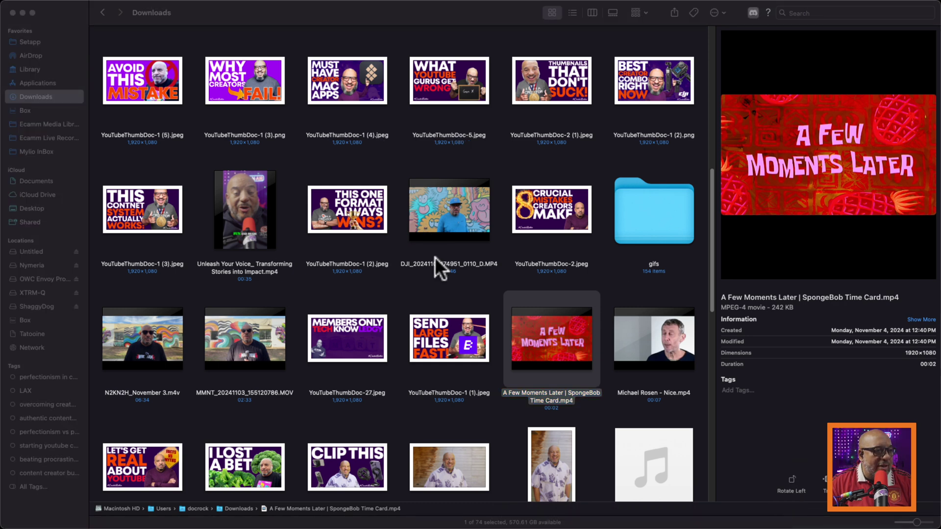
left_click(630, 332)
left_click(580, 322)
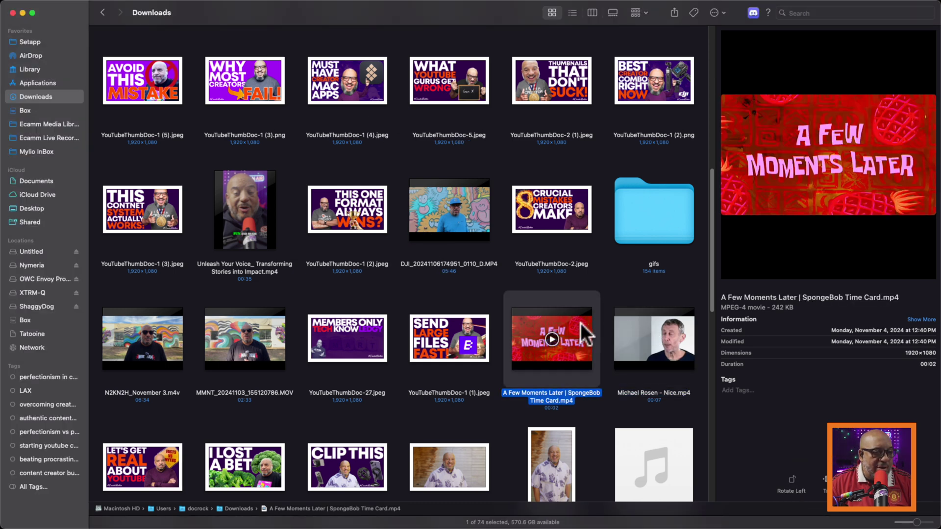
right_click(856, 511)
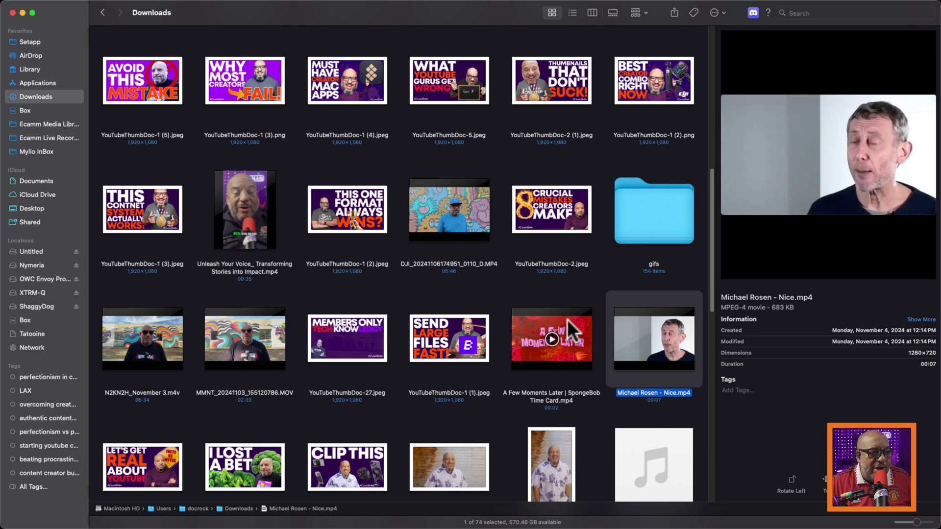
left_click(580, 323)
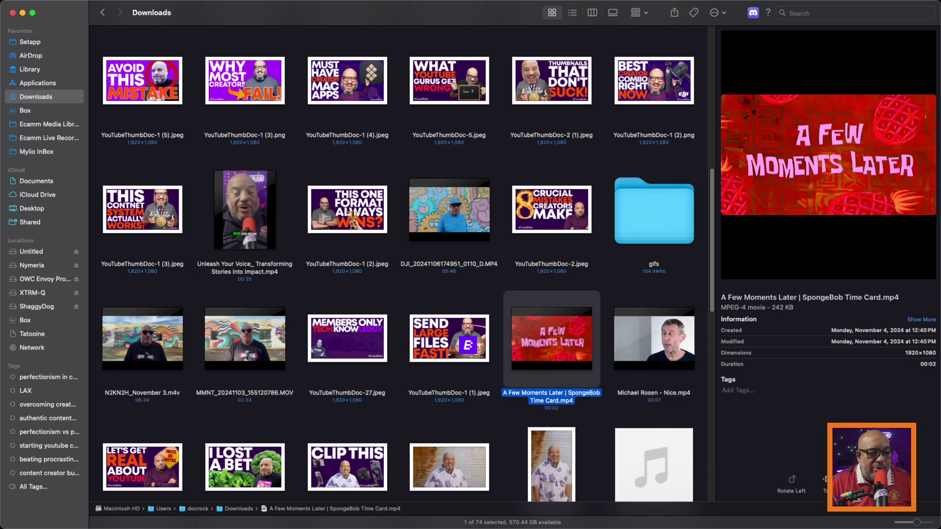
right_click(858, 512)
key("Escape")
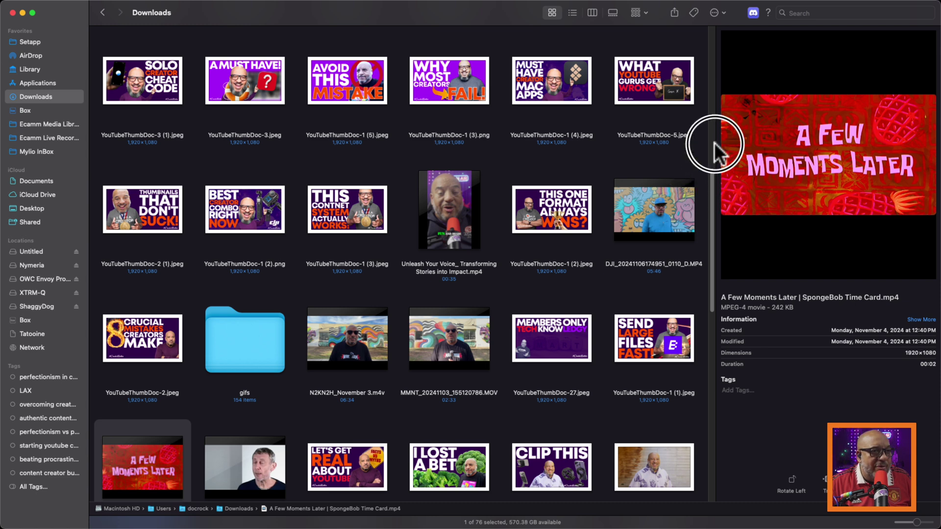
- Quick Look the new SpongeBob Time Card-2.m4a to play it, then close the preview
left_click(715, 93)
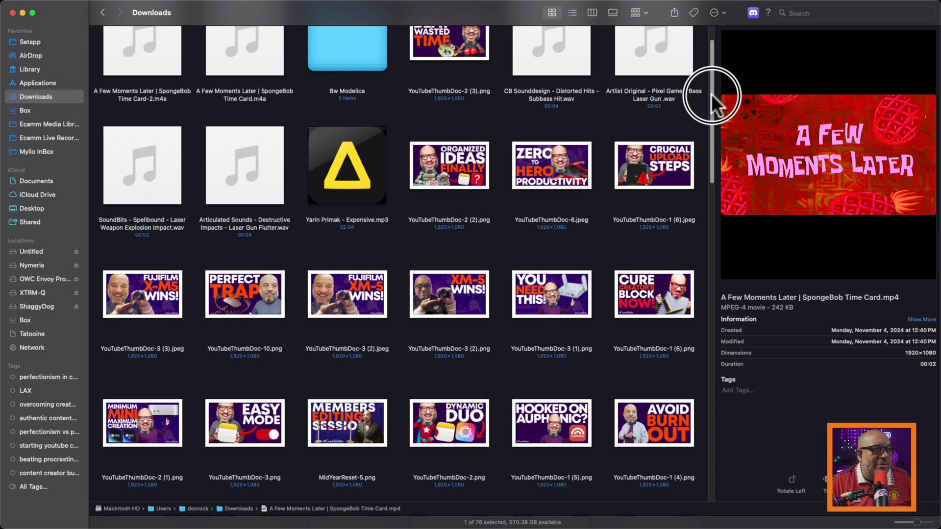
left_click_drag(712, 92, 709, 83)
left_click(173, 105)
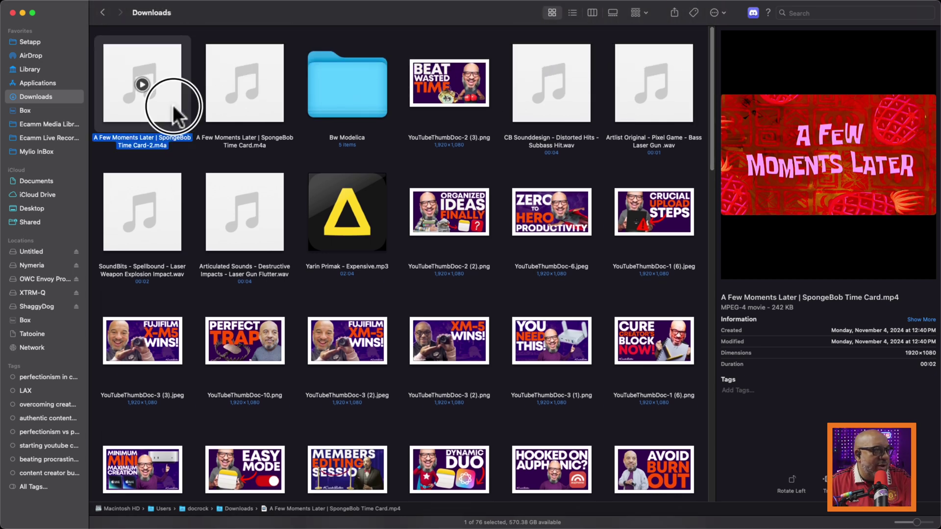
key("space")
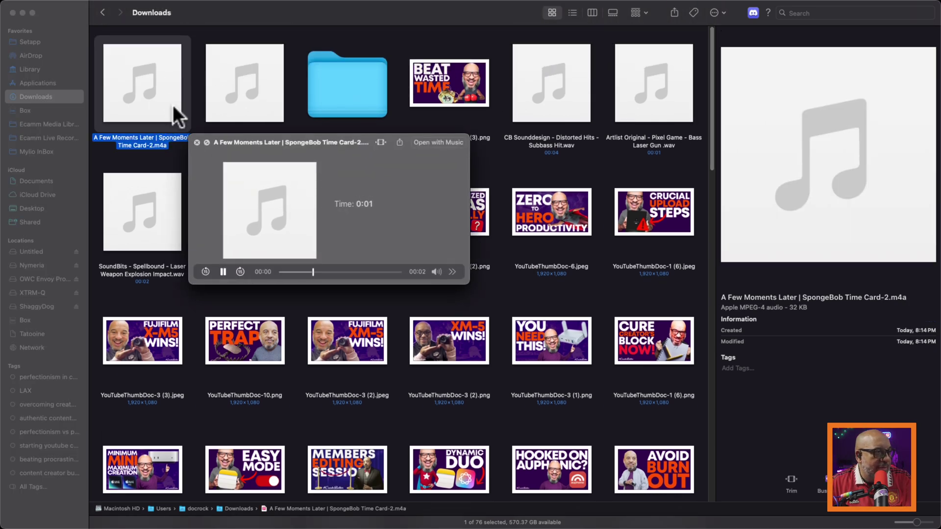
key("space")
- Select Nice.mp4 and check its quick action menu in the preview pane
scroll(510, 345, "down", 10)
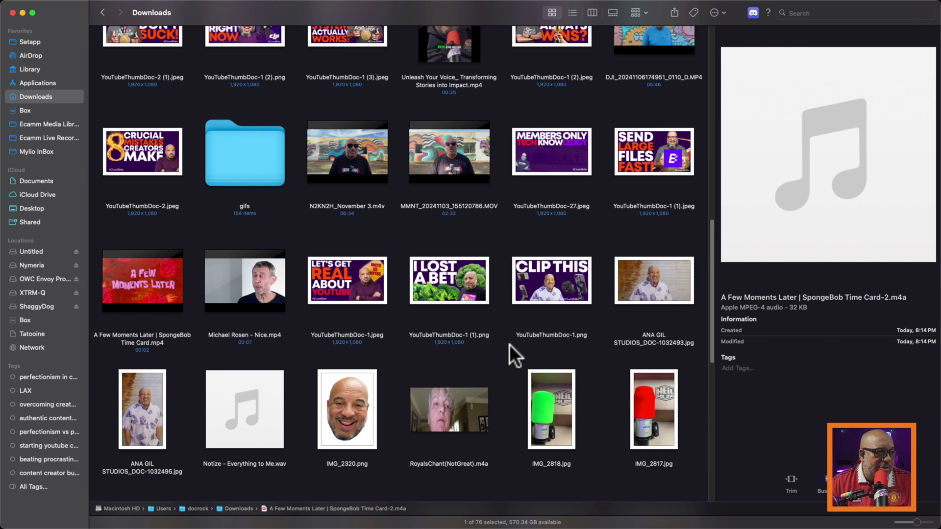
mouse_move(278, 304)
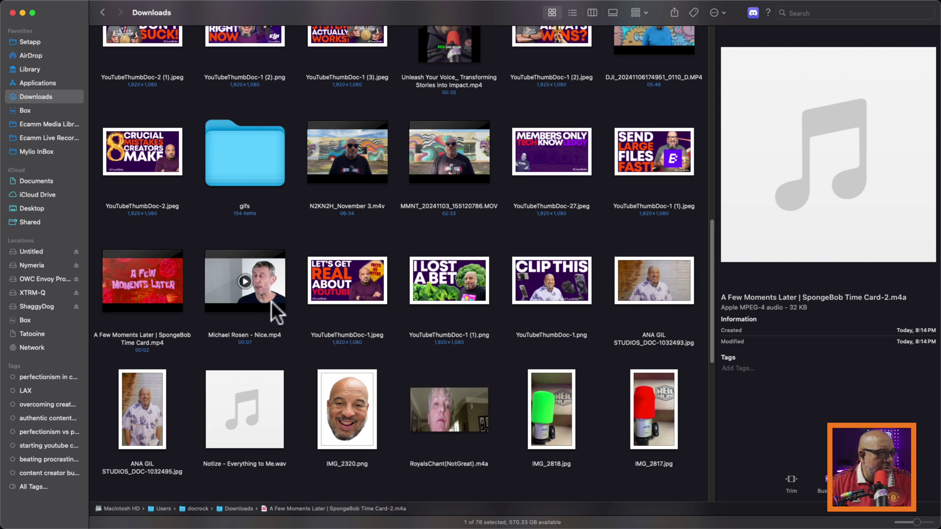
left_click(271, 302)
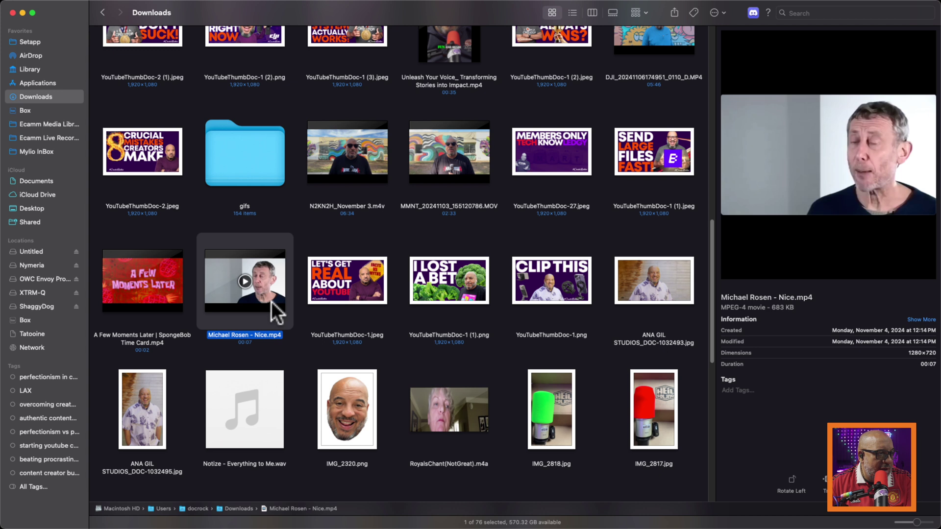
left_click(861, 483)
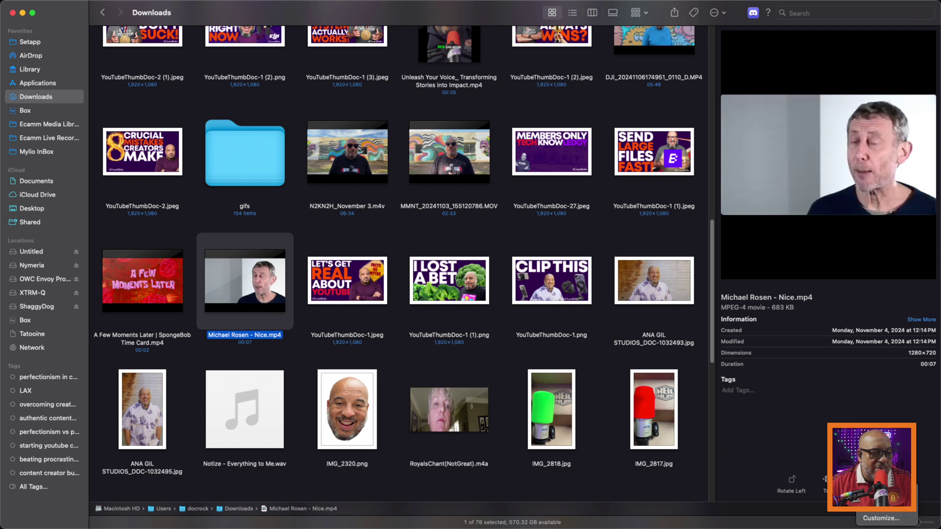
key("Escape")
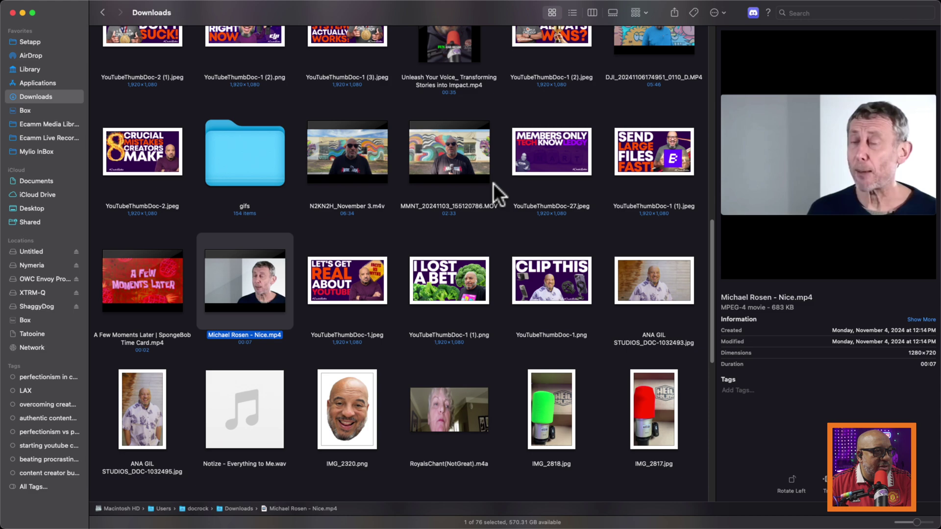
- In Downloads, play Nice-2.m4a and A Few Moments Later | SpongeBob Time Card.m4a in Quick Look
left_click_drag(710, 235, 709, 39)
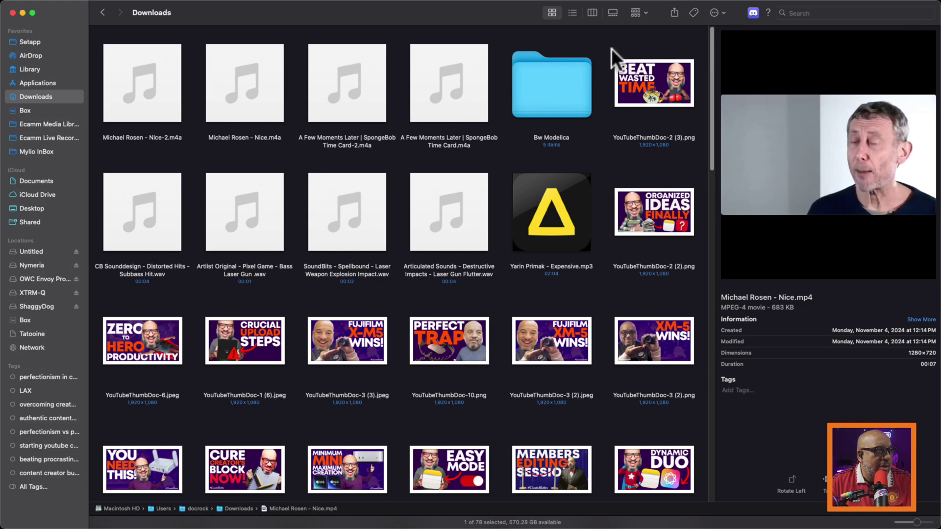
left_click(166, 110)
key("space")
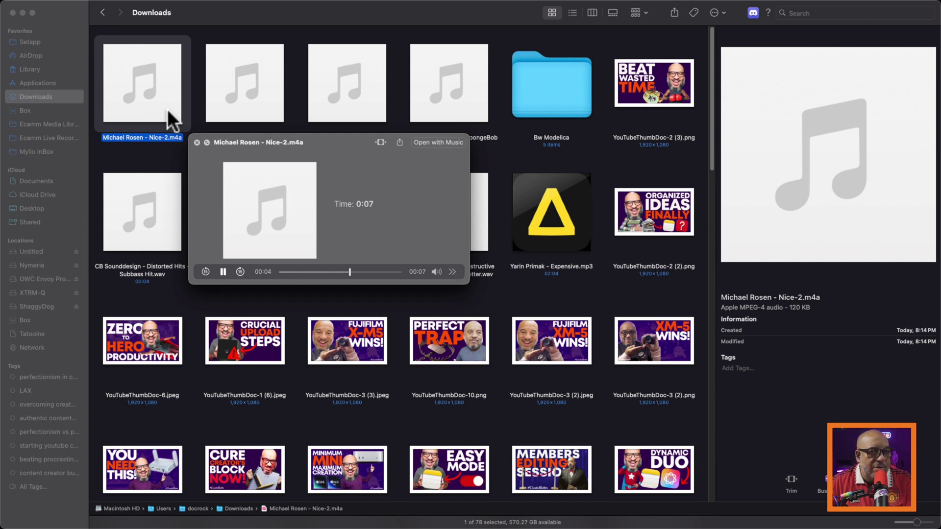
key("space")
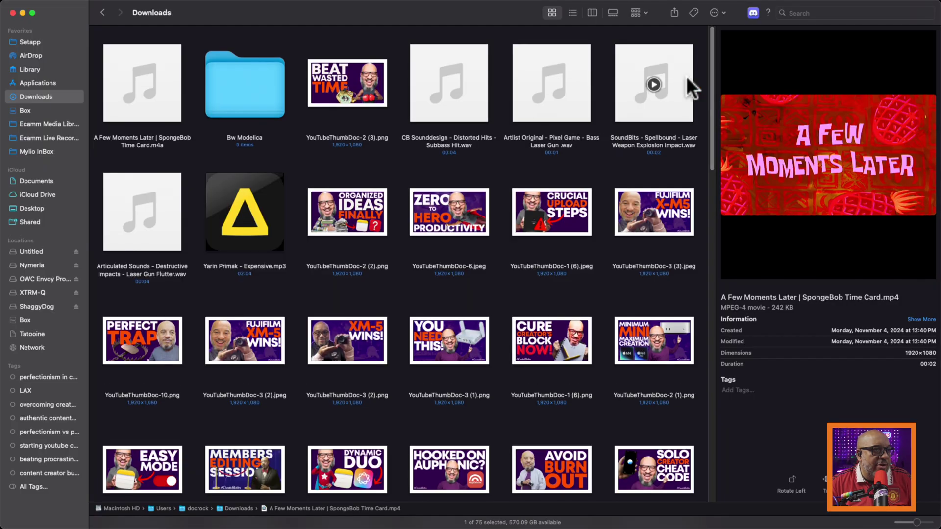
left_click(168, 112)
key("space")
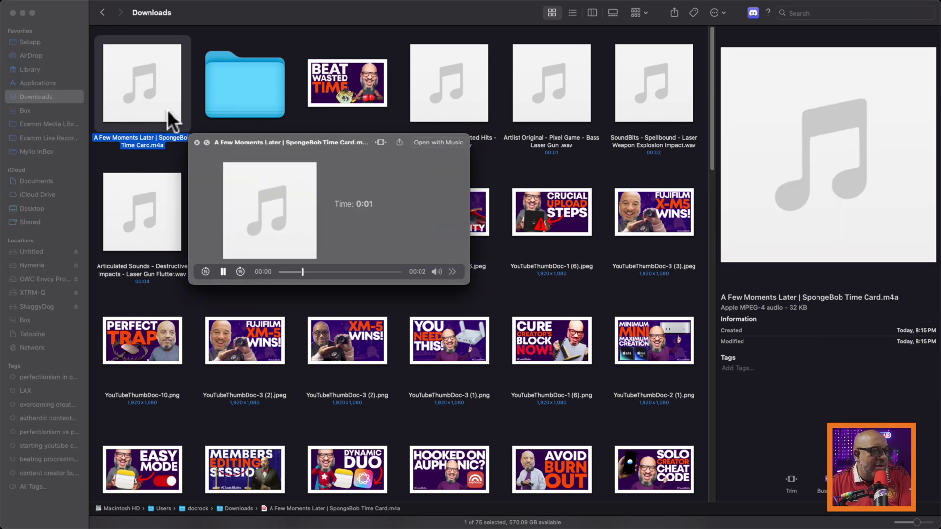
key("space")
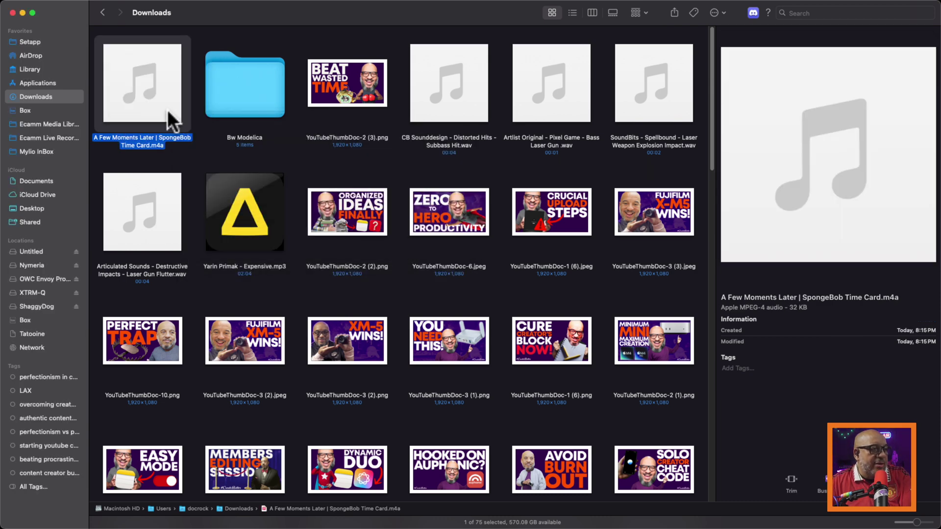